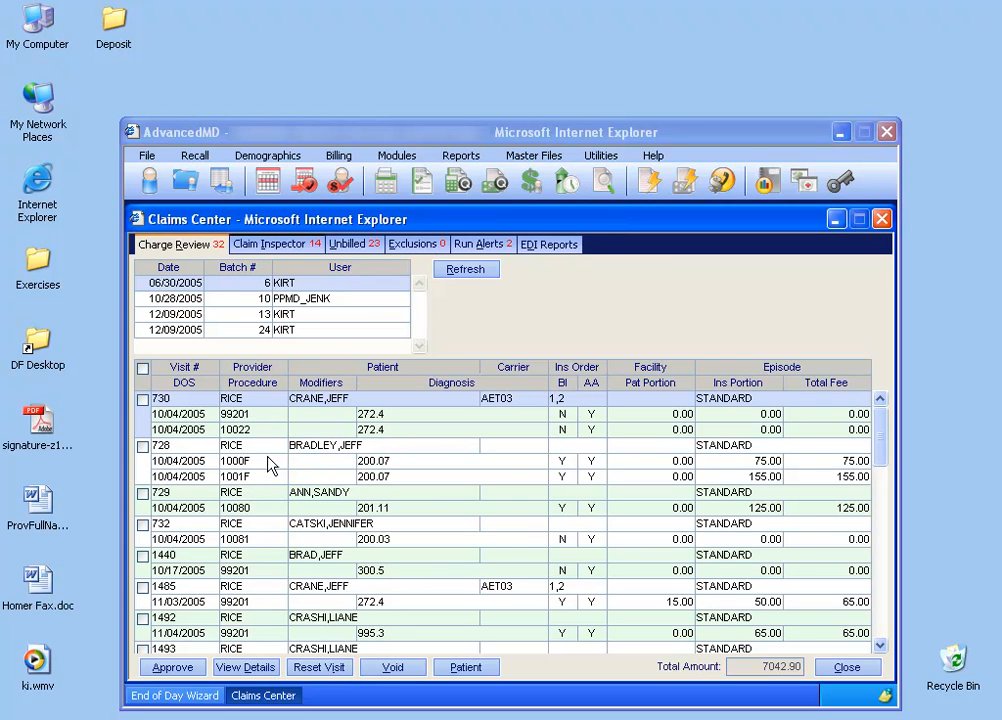
Bypass the first visit in the Claim Inspector list, the one with zero counted errors, and confirm the bypass
left_click(303, 257)
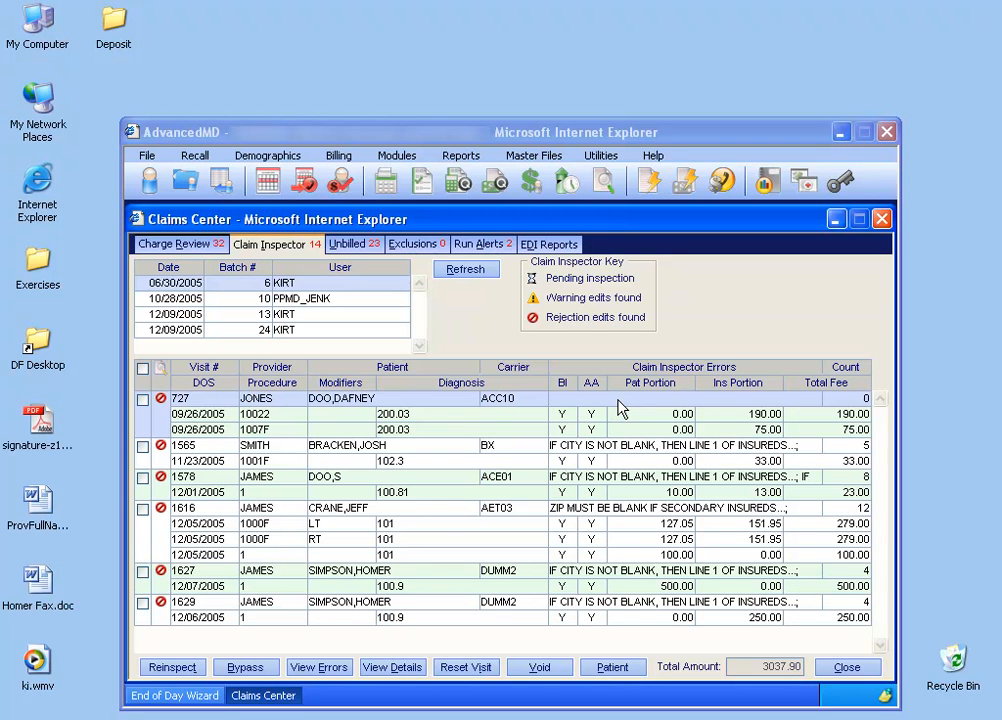
left_click(143, 400)
left_click(144, 400)
left_click(143, 399)
left_click(245, 668)
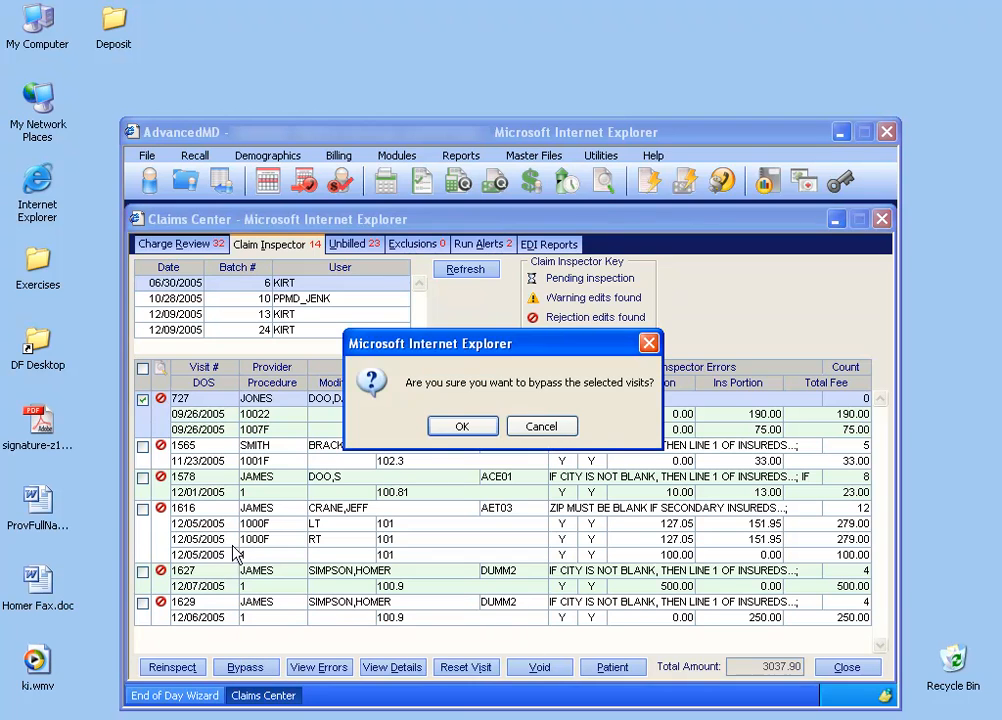
left_click(458, 427)
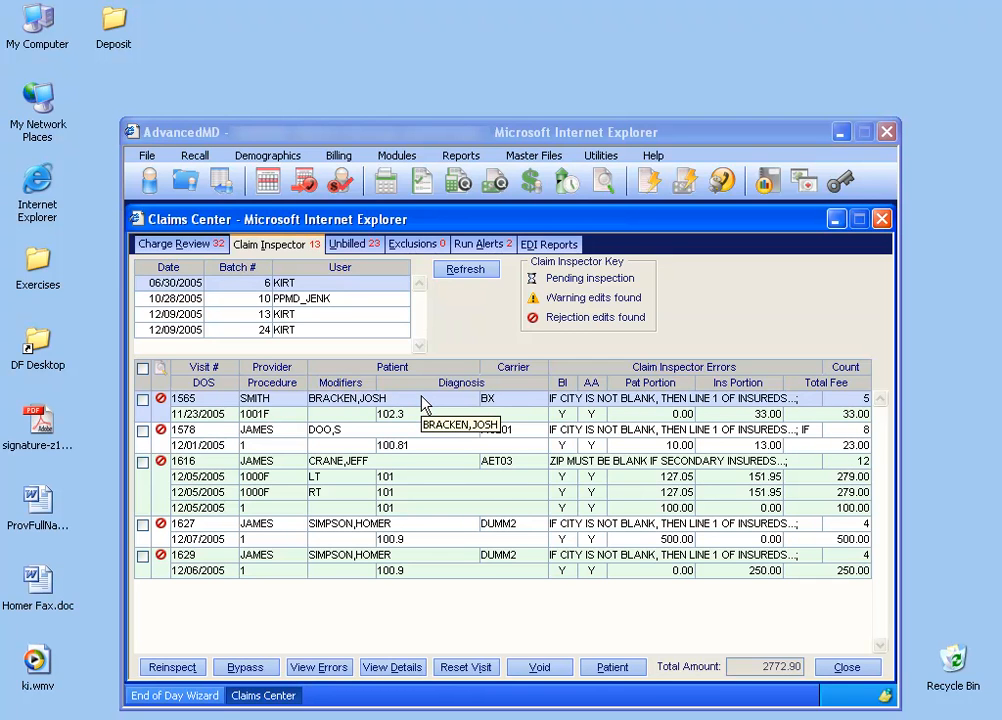
Examine the errored field and full error message of edit 3833 on the Blue Cross Blue Shield (BX) visit
left_click(318, 667)
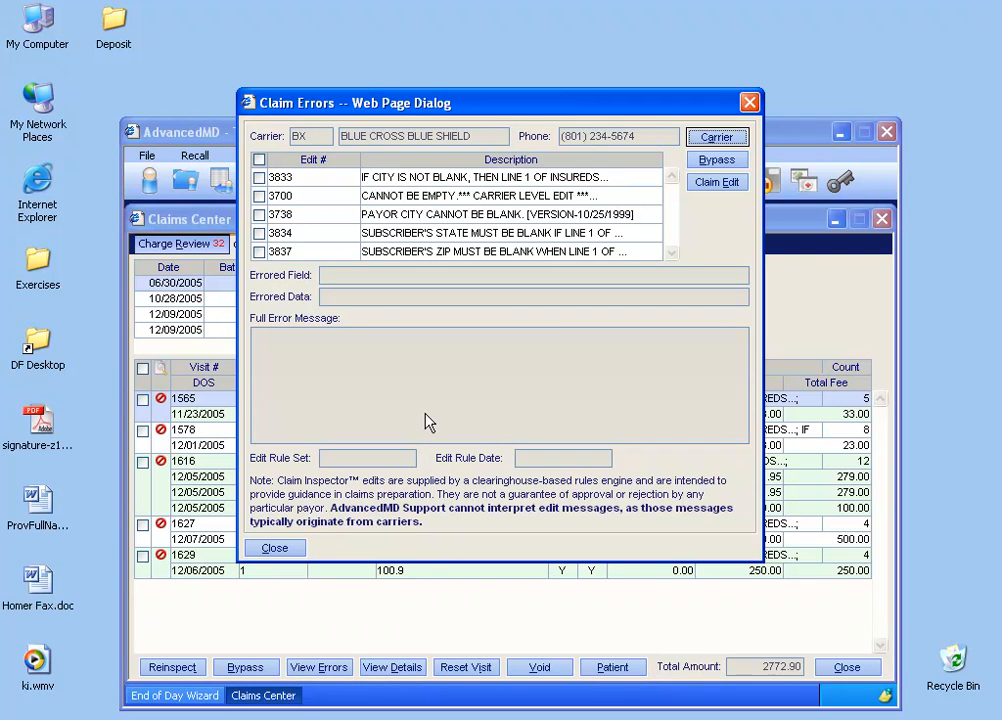
left_click(414, 183)
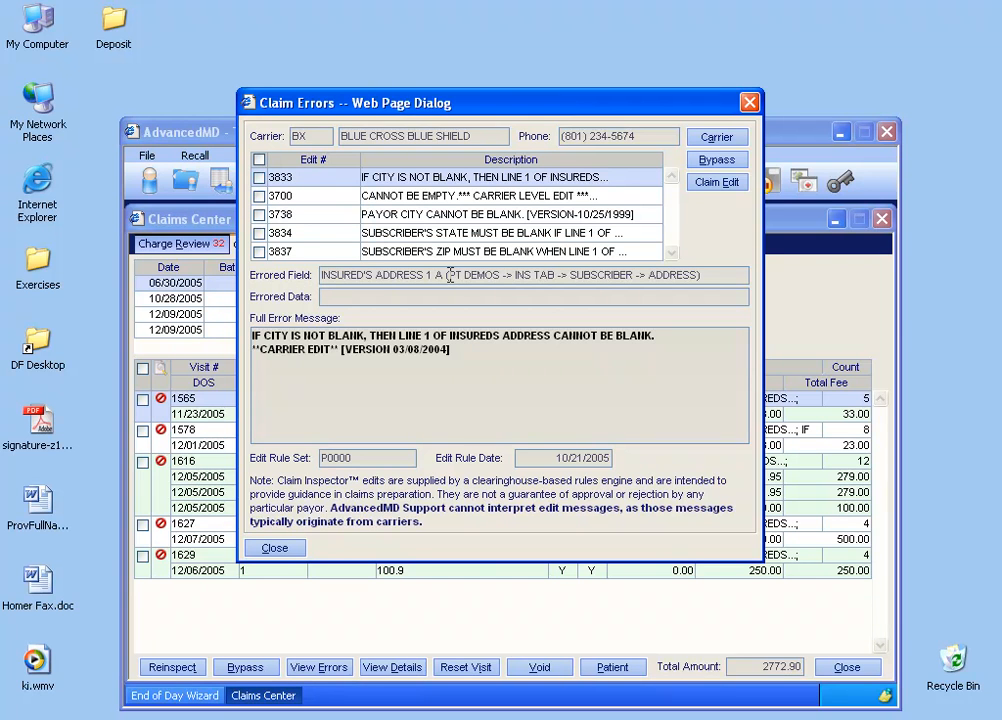
left_click_drag(449, 276, 679, 272)
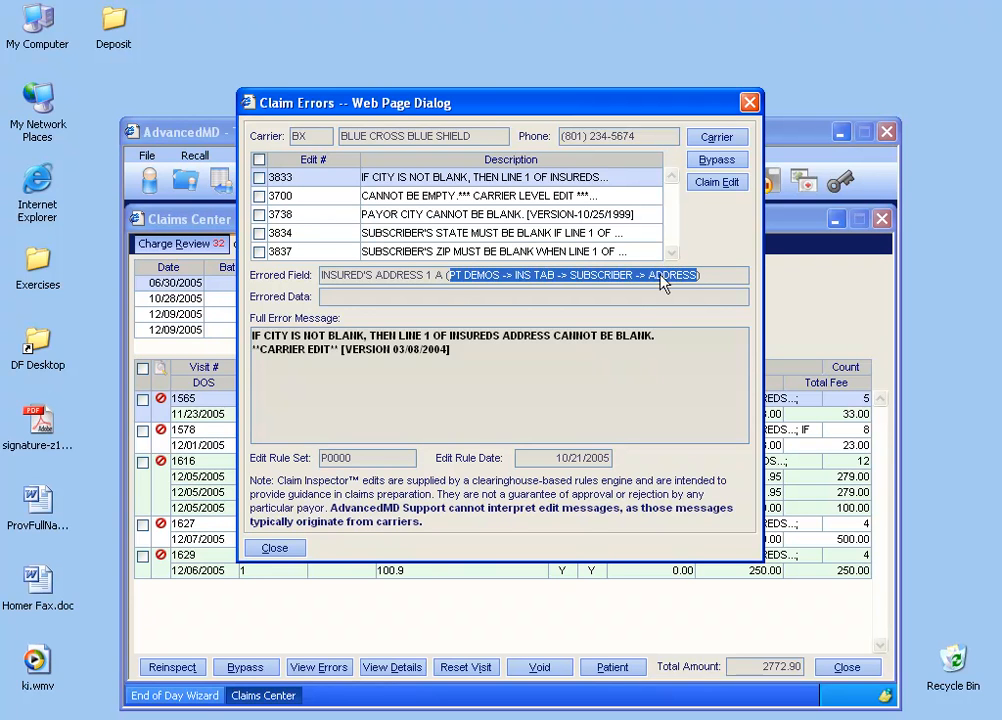
left_click(630, 310)
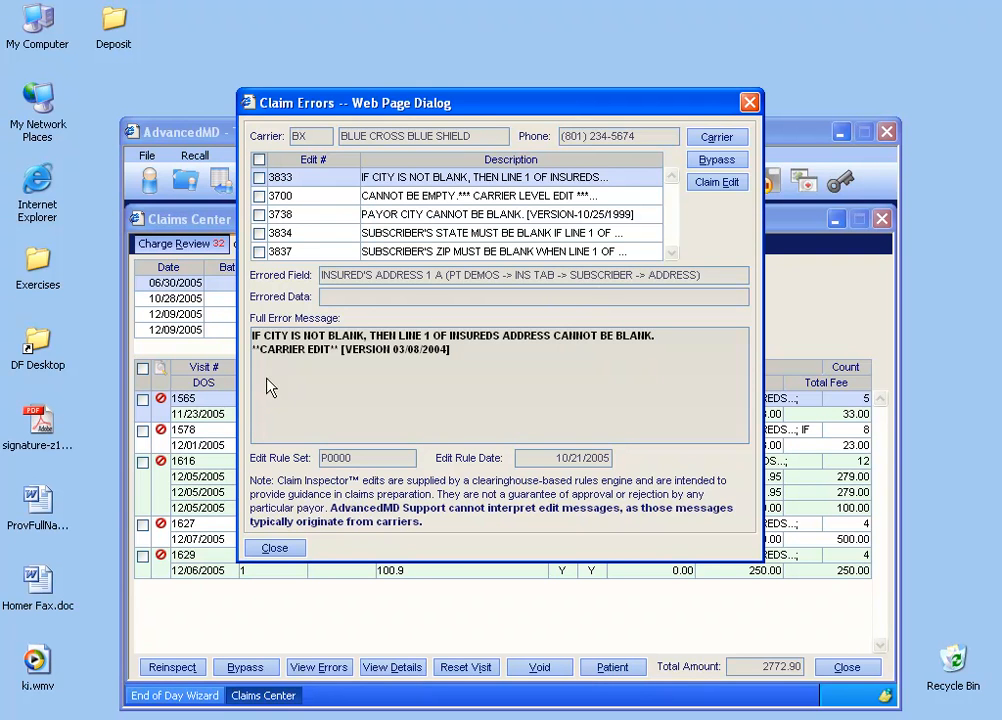
left_click(279, 550)
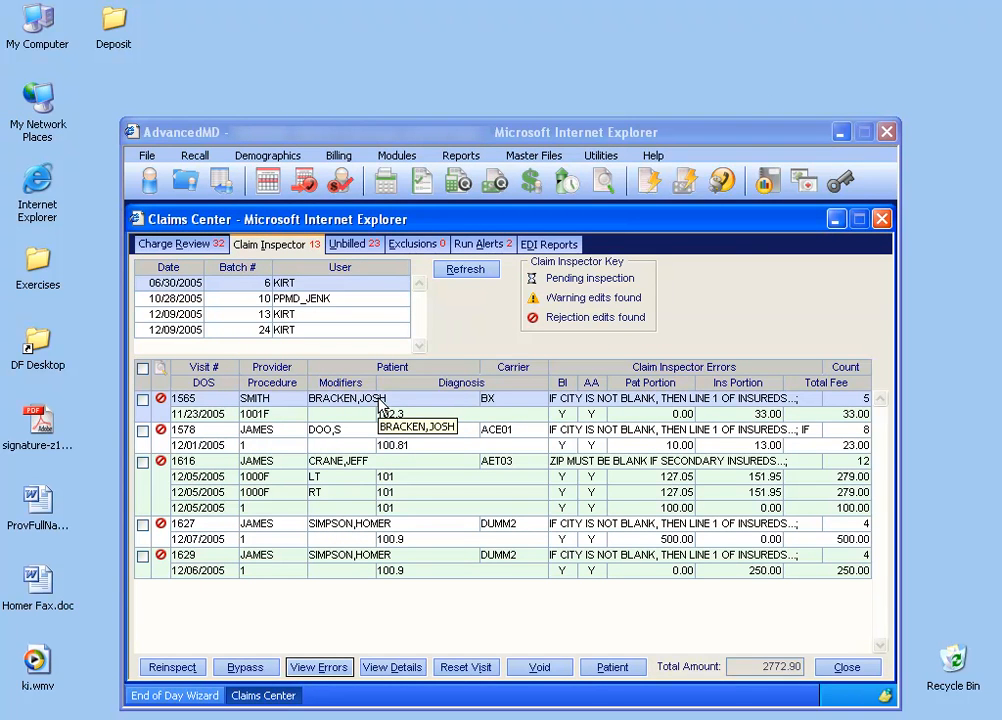
Enter the subscriber's street address in the BX visit patient's insurance information, save it and close the patient record
left_click(613, 667)
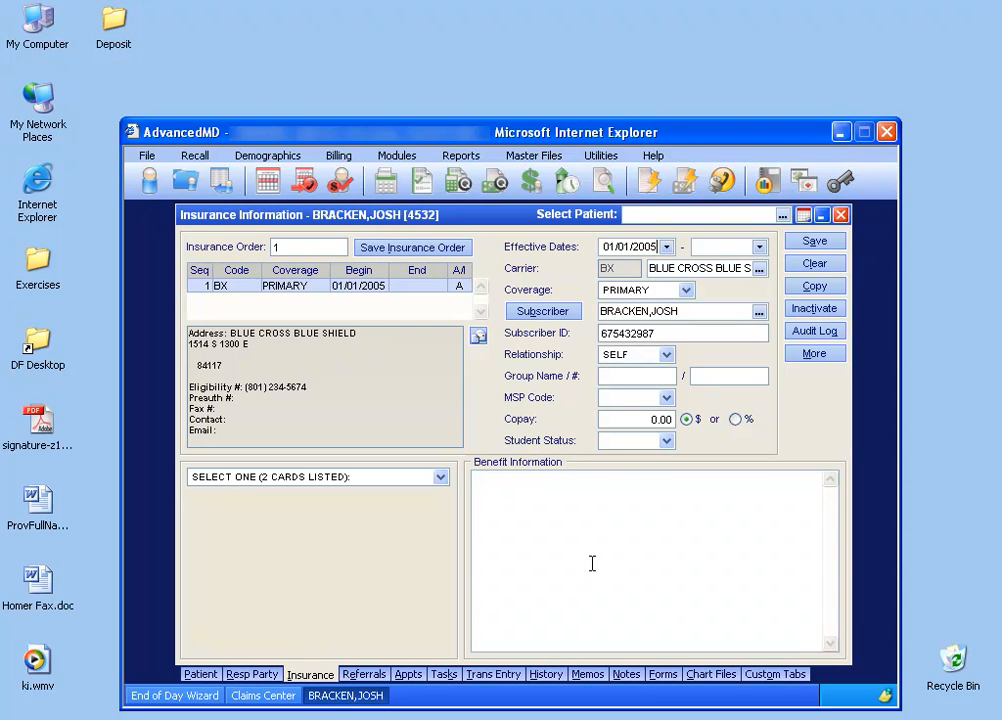
left_click(556, 316)
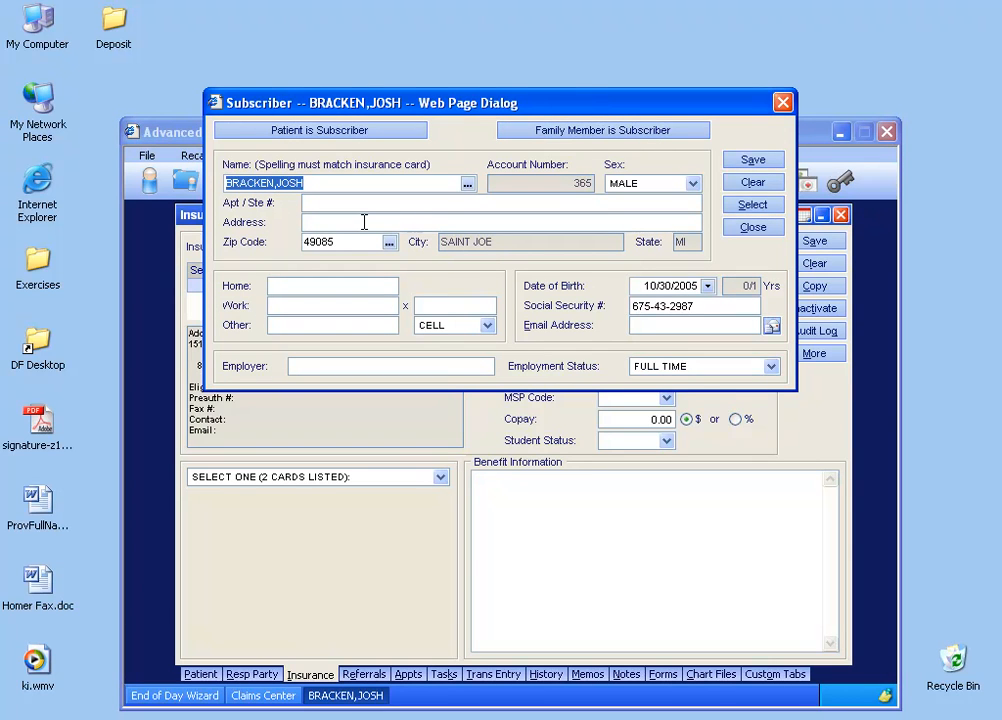
left_click(362, 221)
type("1234 MY WAY")
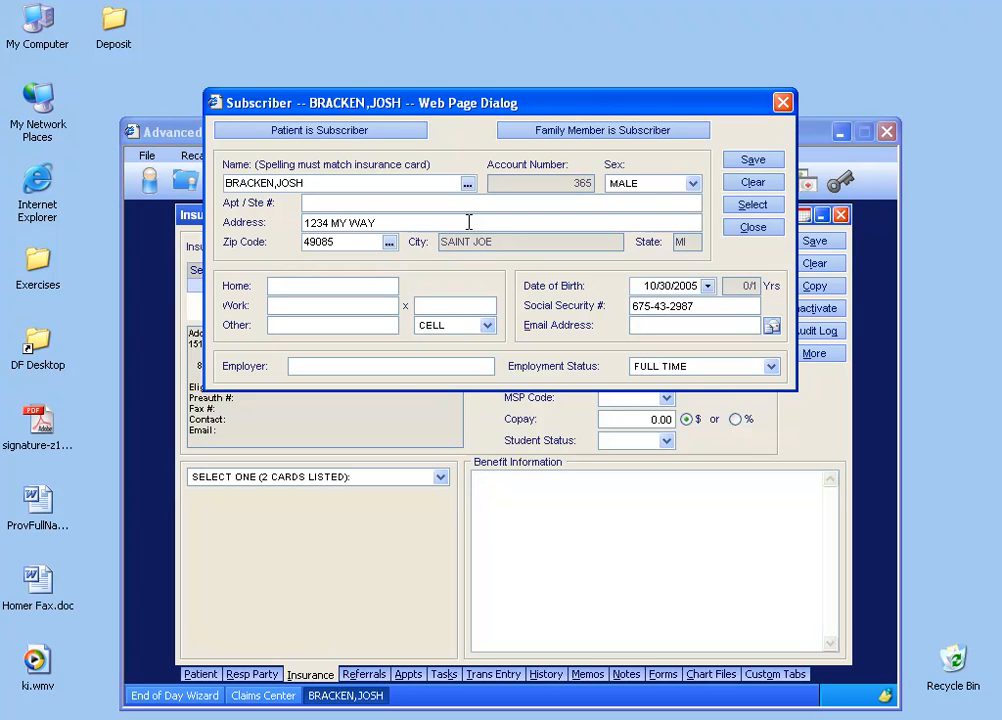
left_click(754, 162)
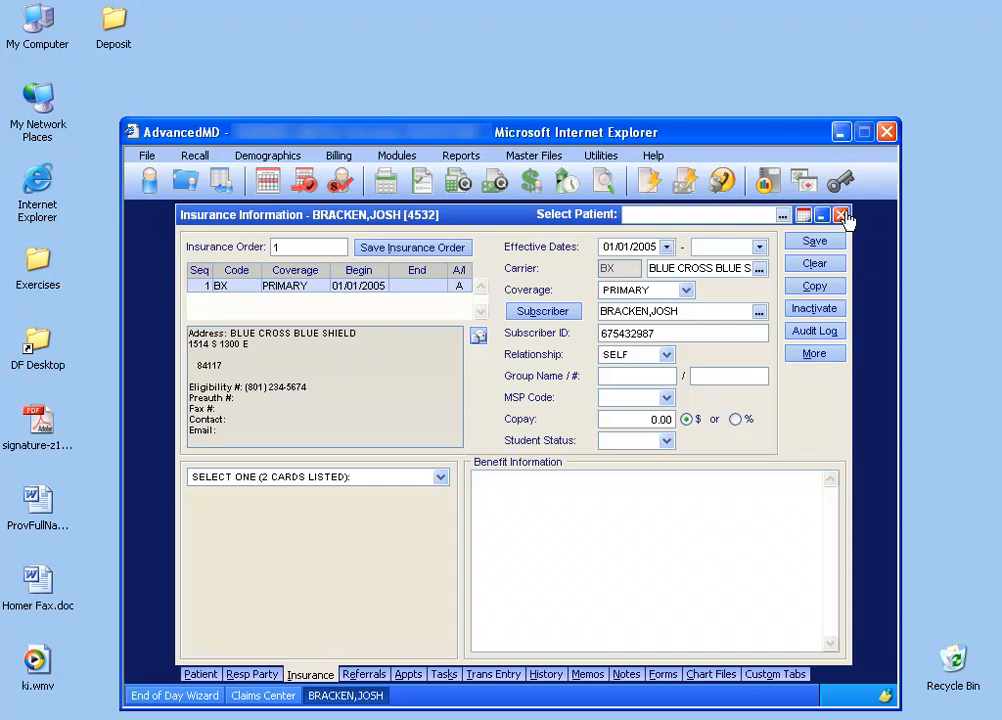
left_click(841, 216)
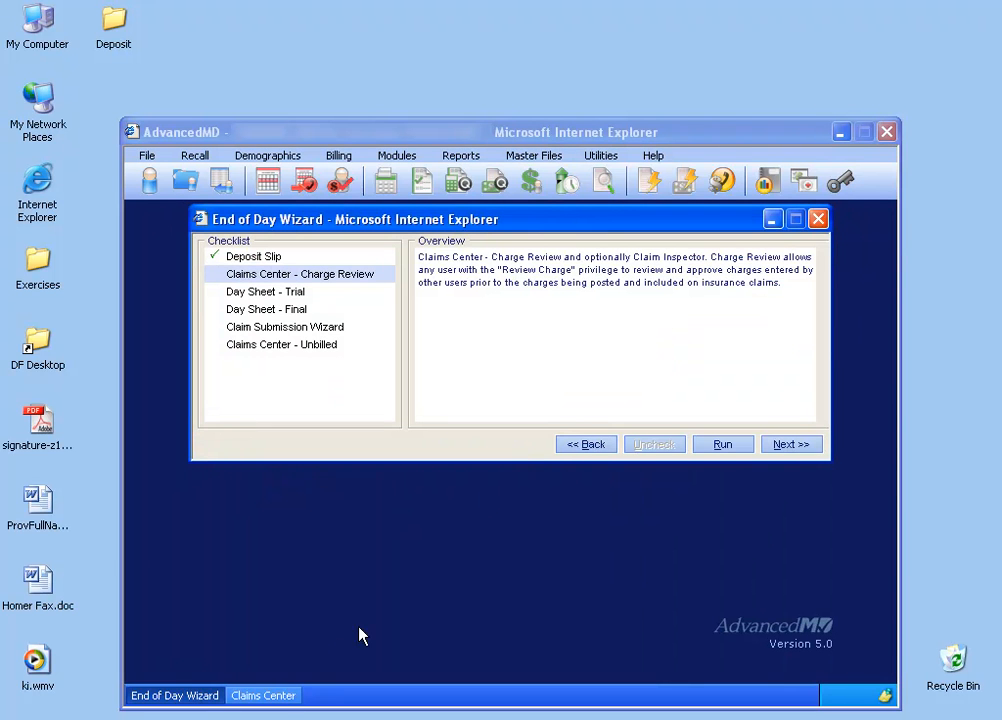
Return to the Claims Center and bypass edit 3833 in the BX visit's claim errors
left_click(268, 697)
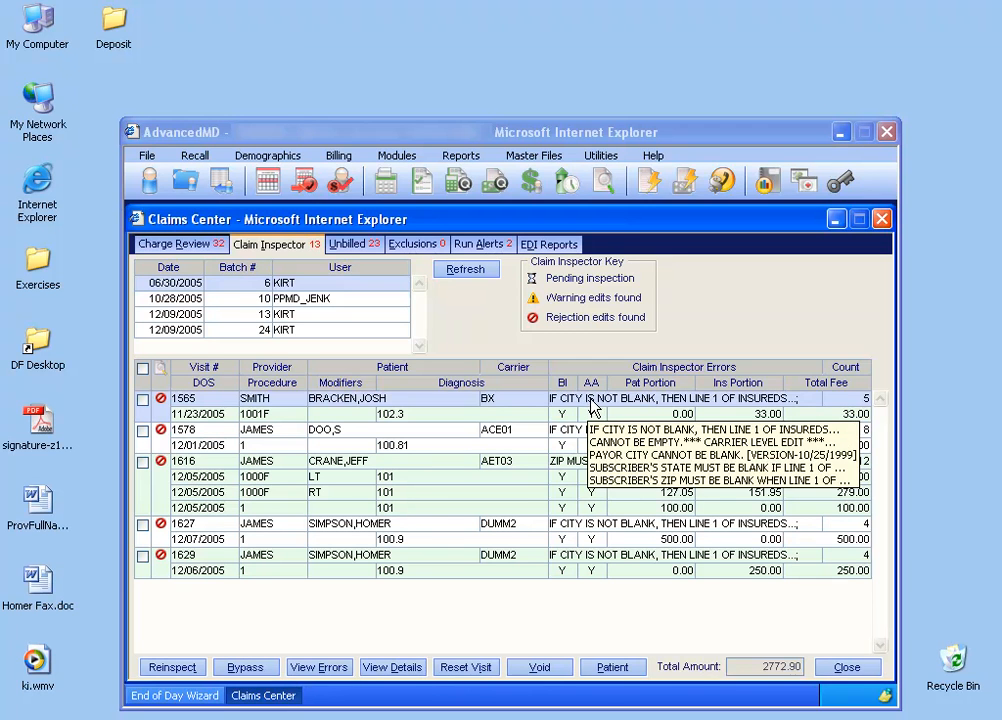
left_click(595, 405)
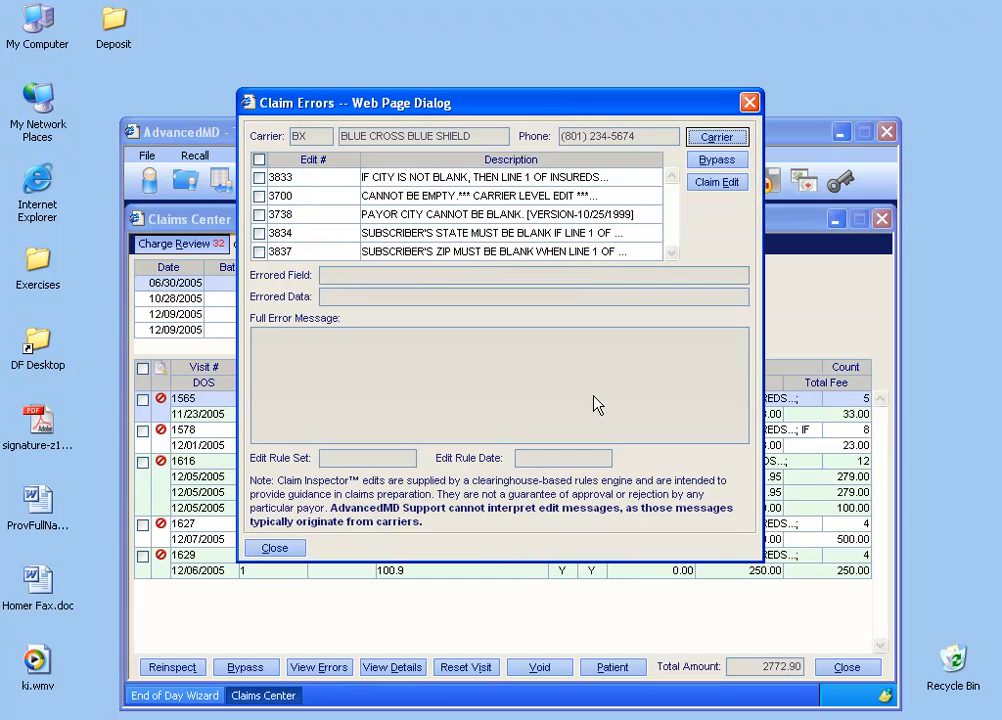
left_click(421, 177)
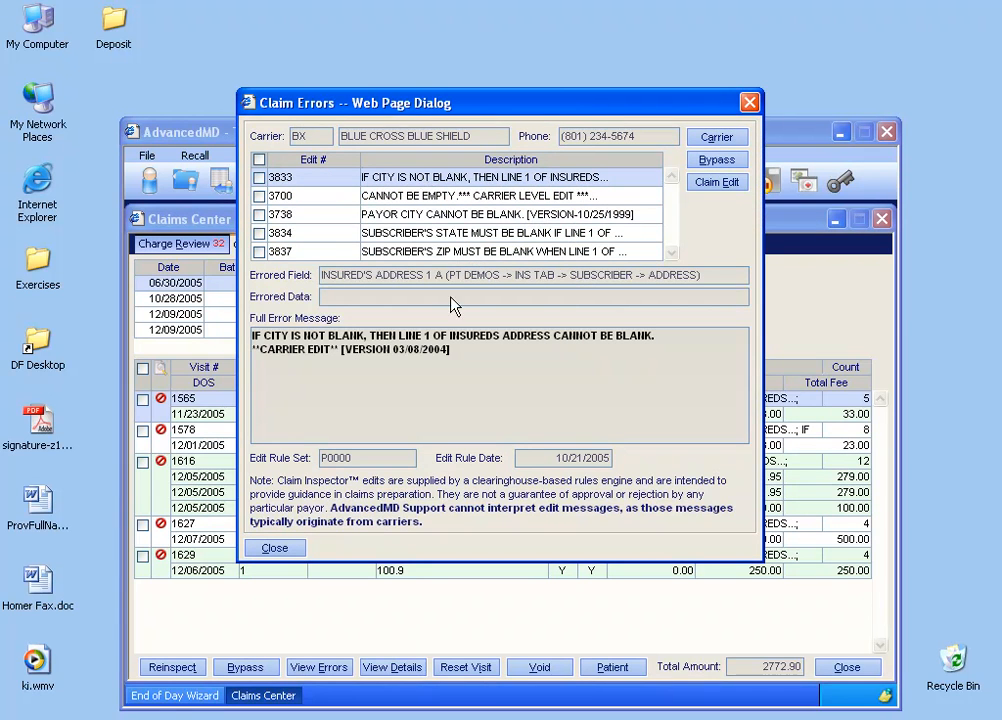
left_click_drag(436, 335, 522, 342)
left_click(259, 177)
left_click(716, 160)
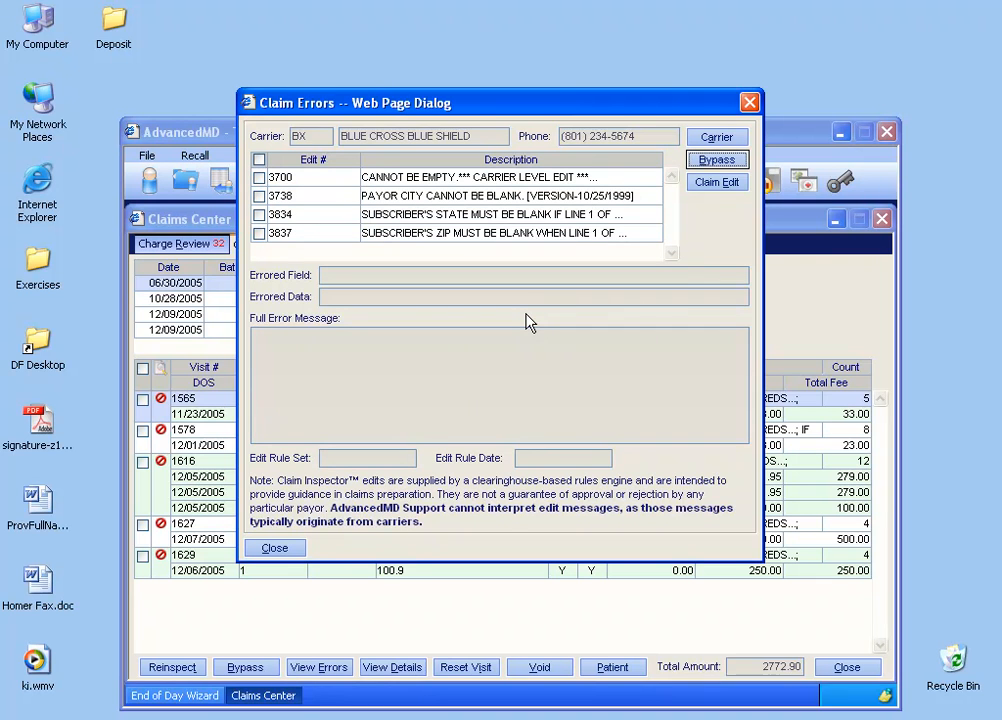
left_click(493, 357)
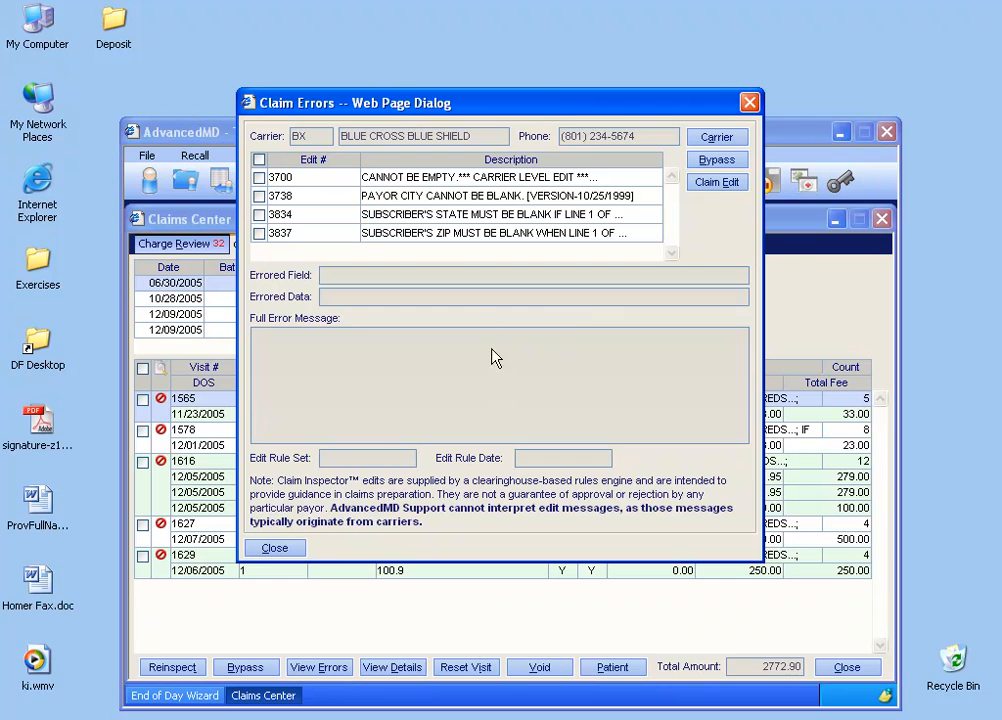
Examine the errored fields and error messages of edits 3700 and 3738
left_click(476, 180)
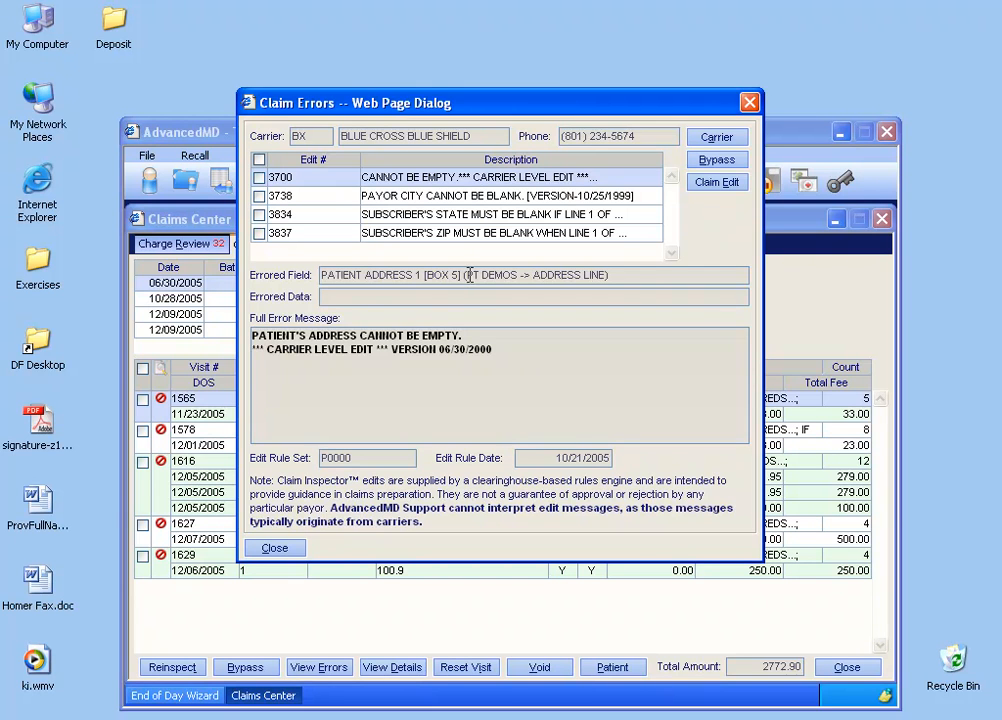
left_click_drag(470, 275, 596, 275)
left_click(524, 197)
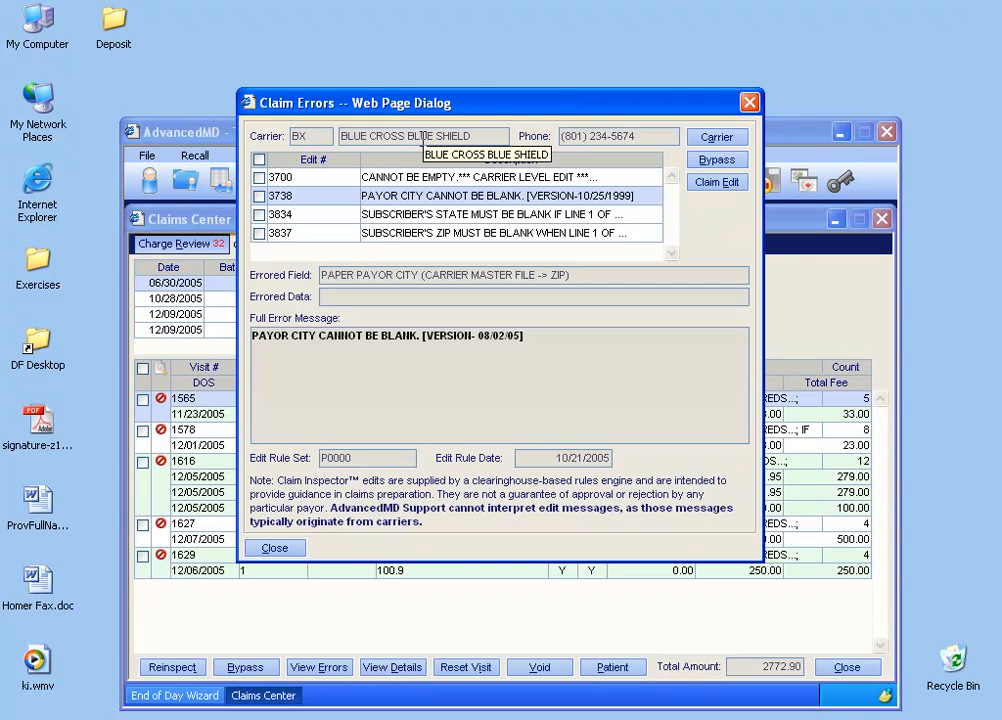
Save the Blue Cross Blue Shield carrier with the SLC, UT entry for its zip code, and bypass edit 3738 on the claim
left_click(725, 140)
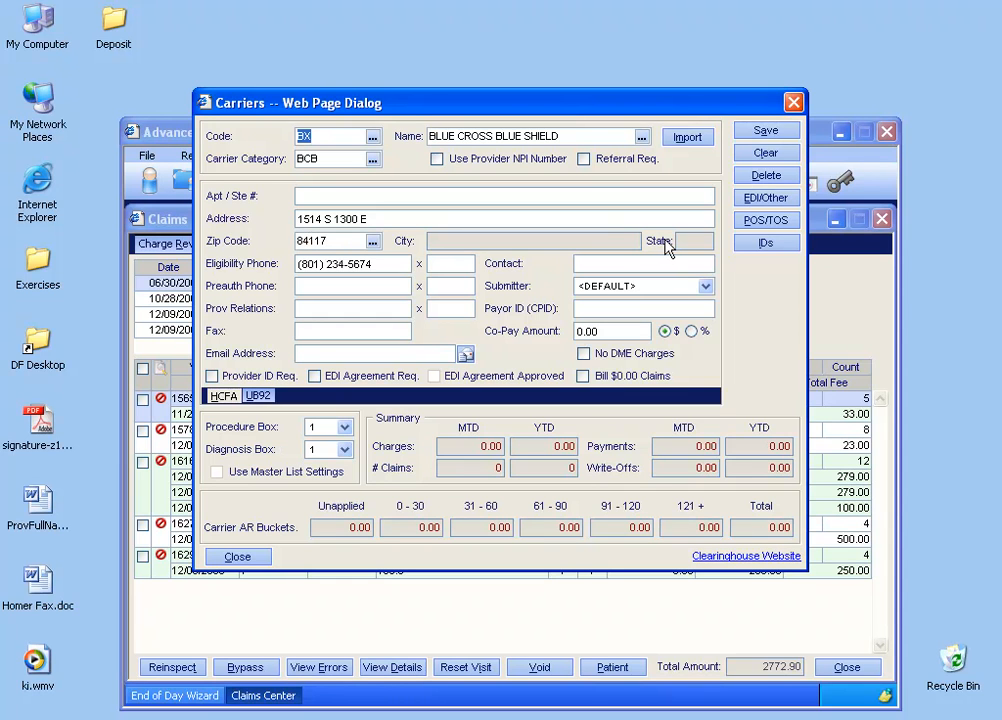
left_click(340, 241)
left_click(340, 241)
key("Tab")
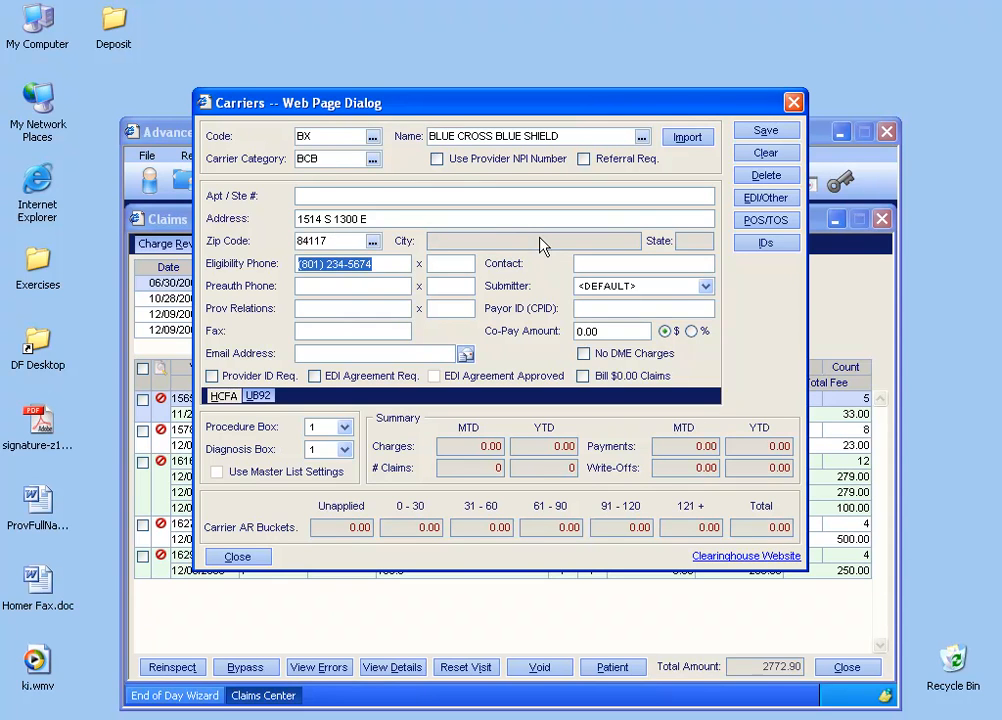
left_click(372, 244)
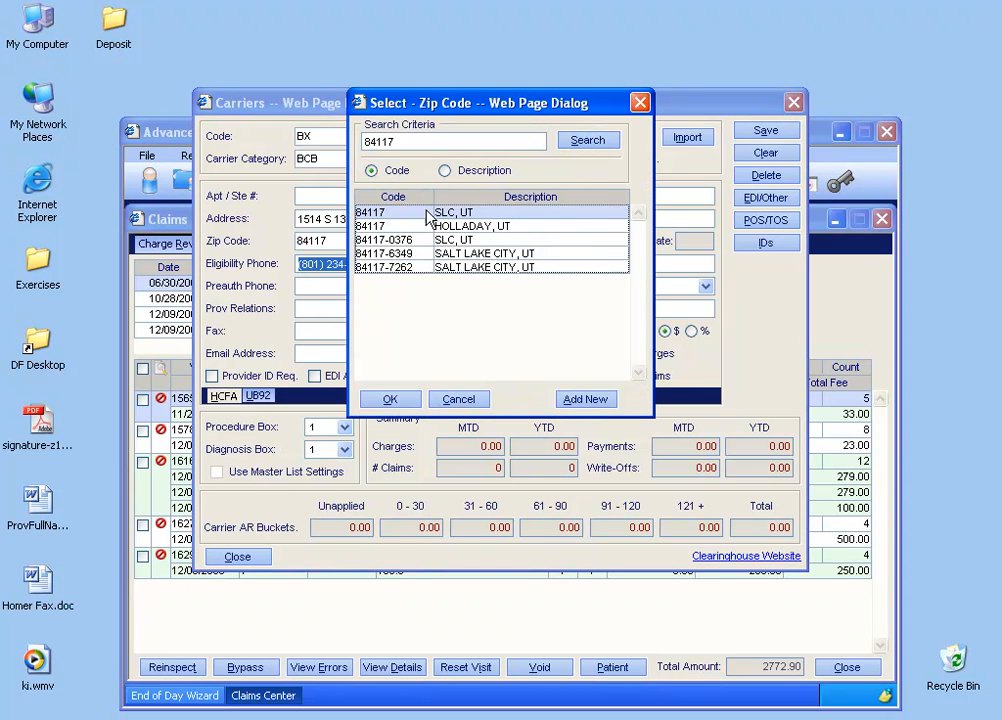
double_click(420, 220)
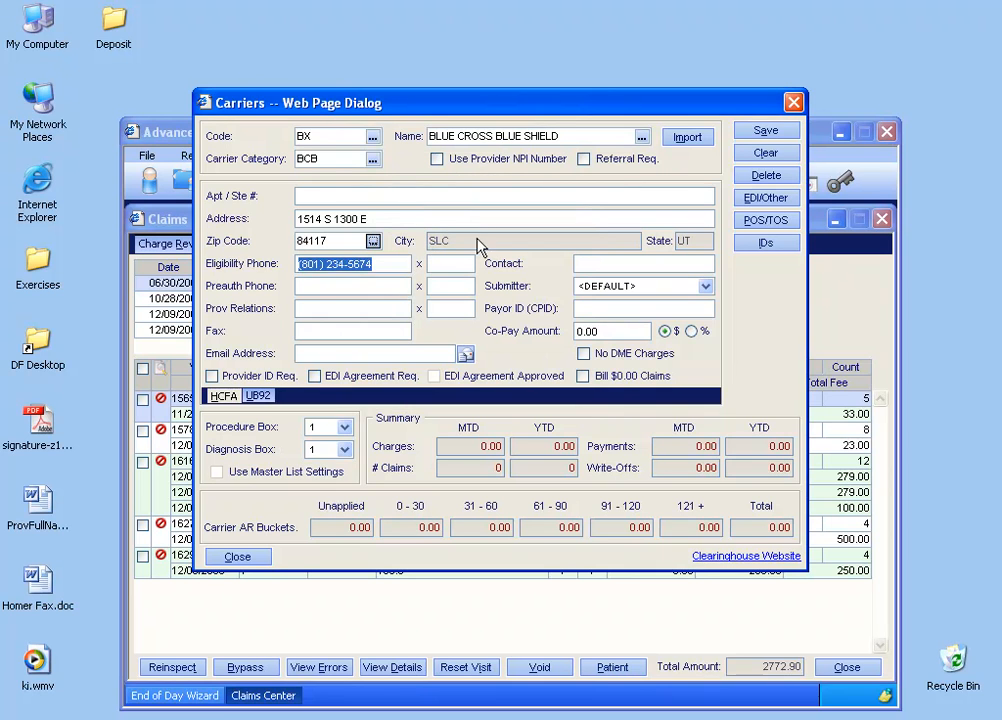
left_click(766, 133)
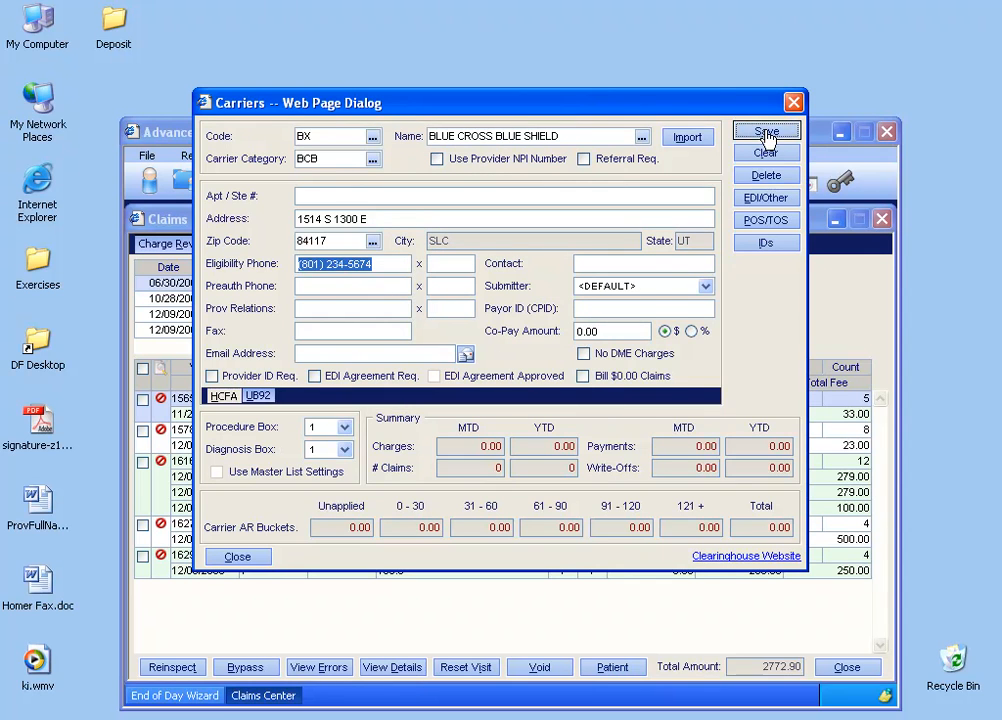
left_click(266, 557)
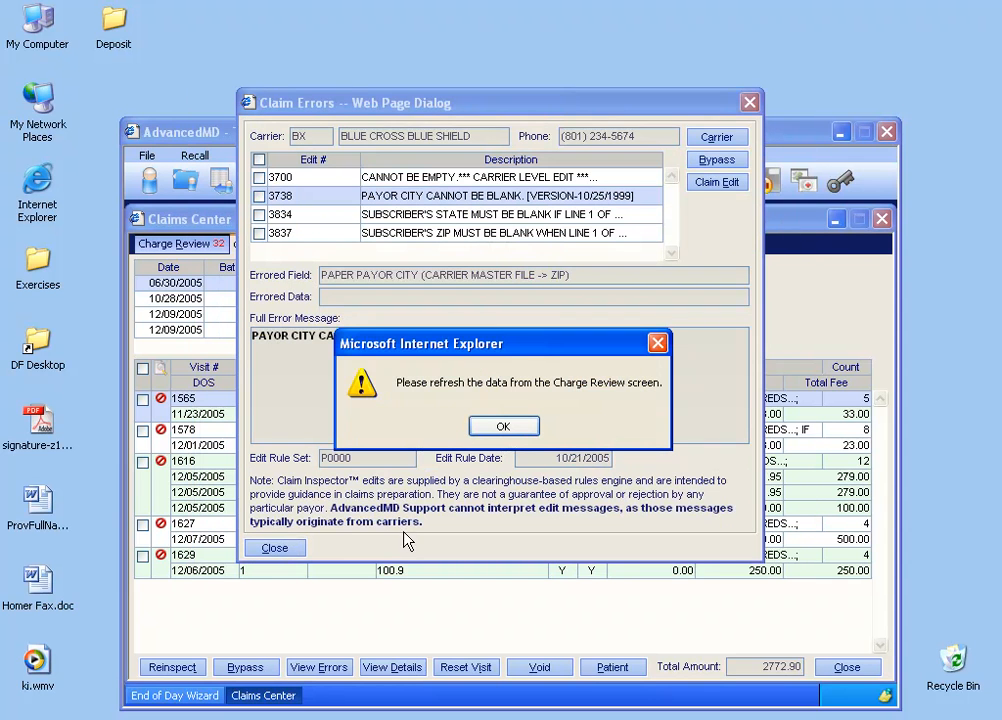
left_click(505, 426)
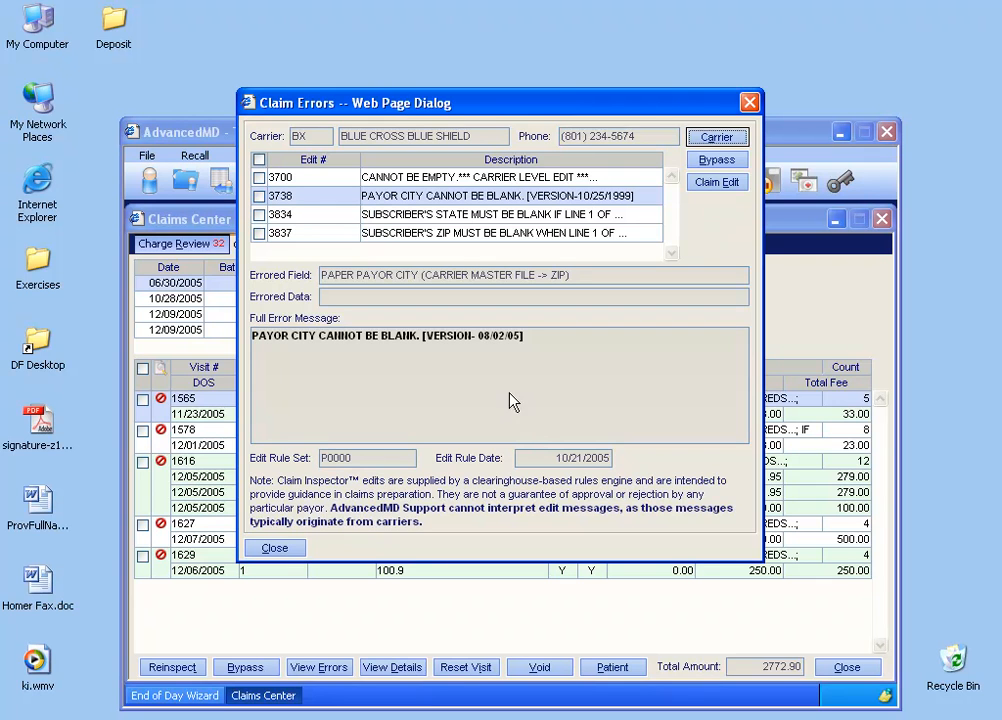
left_click(259, 196)
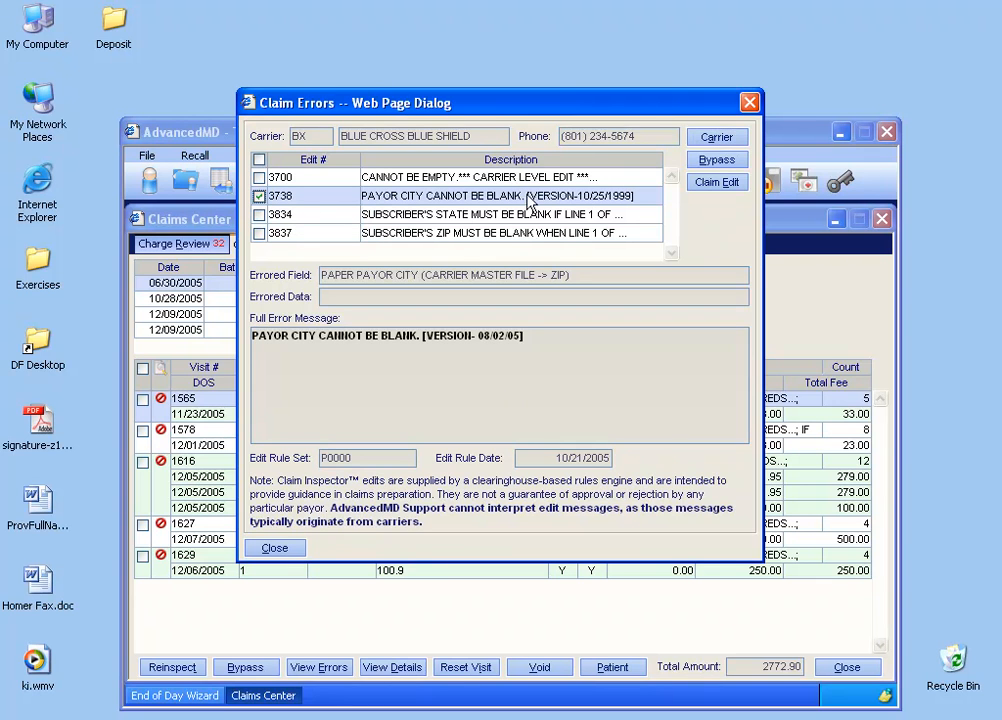
left_click(714, 161)
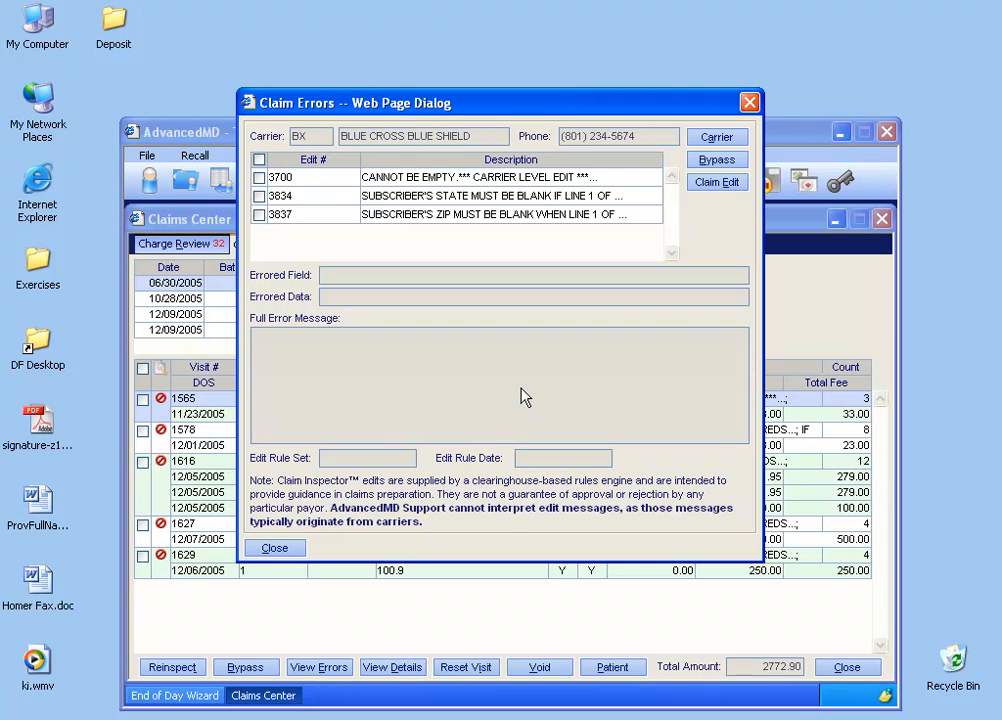
Look up the Claim Inspector definition of edit 3837 with the description "ZIP MUST BE BLANK WHEN LINE 1 OF ADDRESS"
left_click(438, 215)
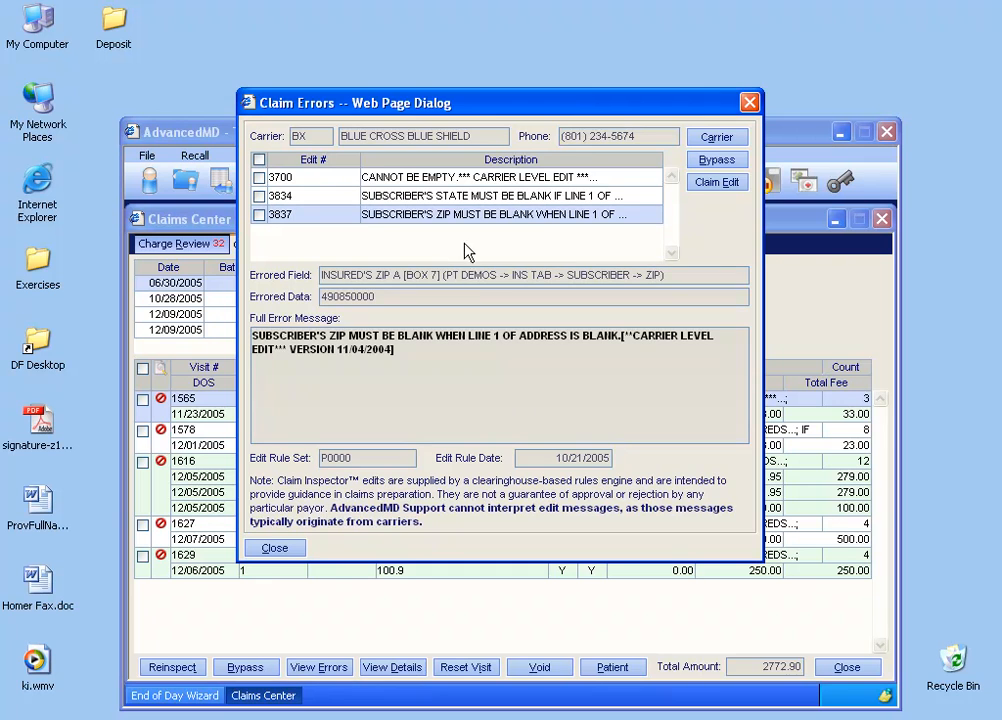
left_click(716, 182)
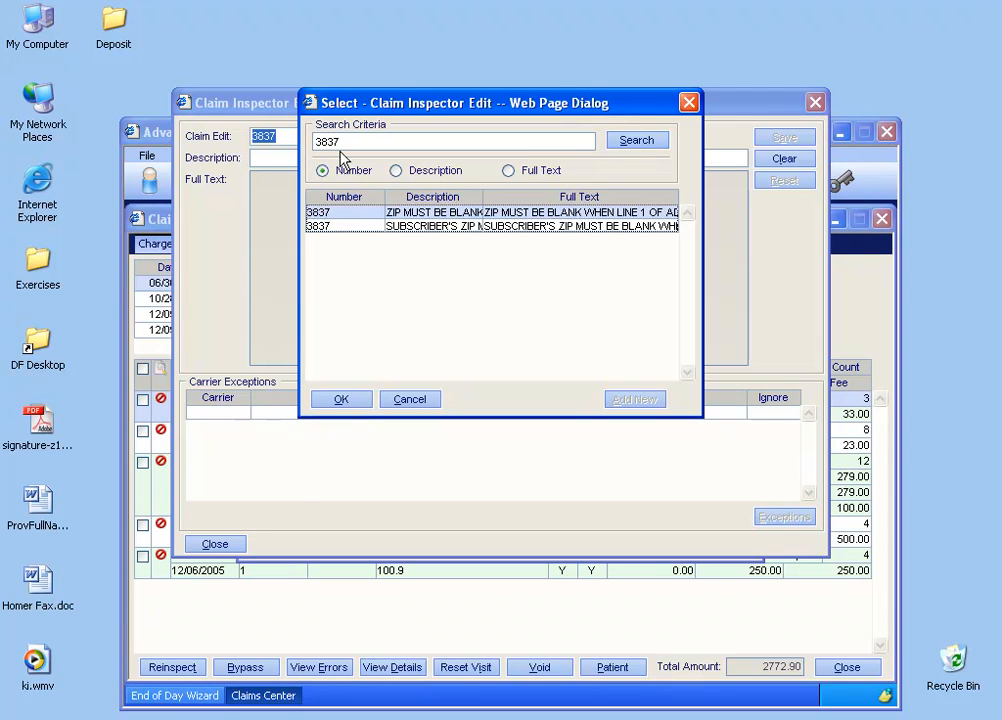
double_click(415, 214)
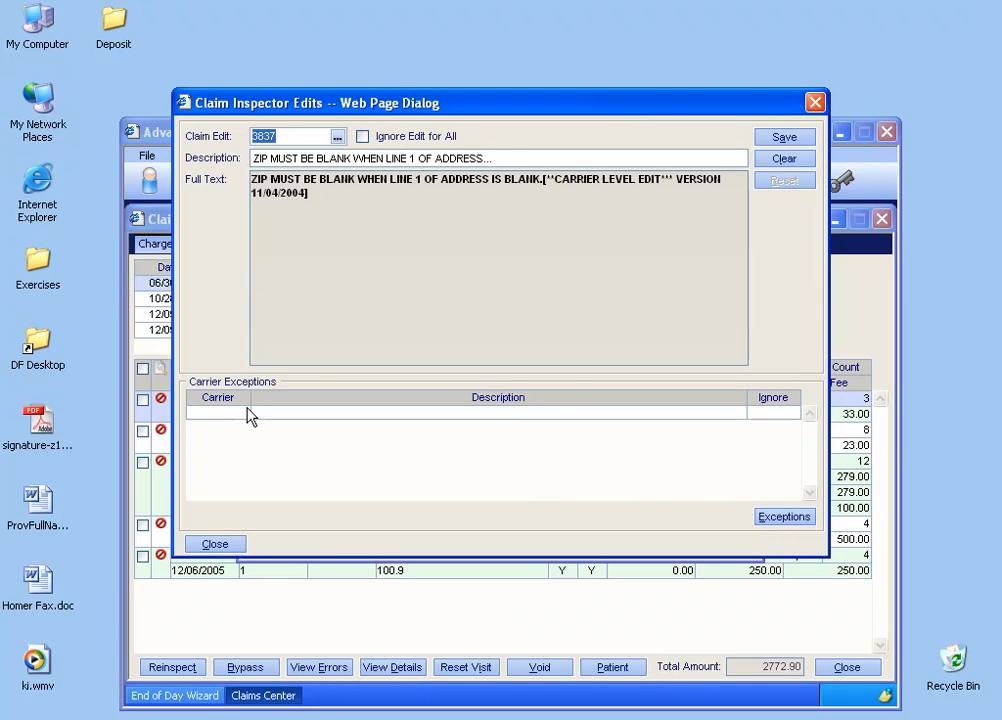
left_click(217, 546)
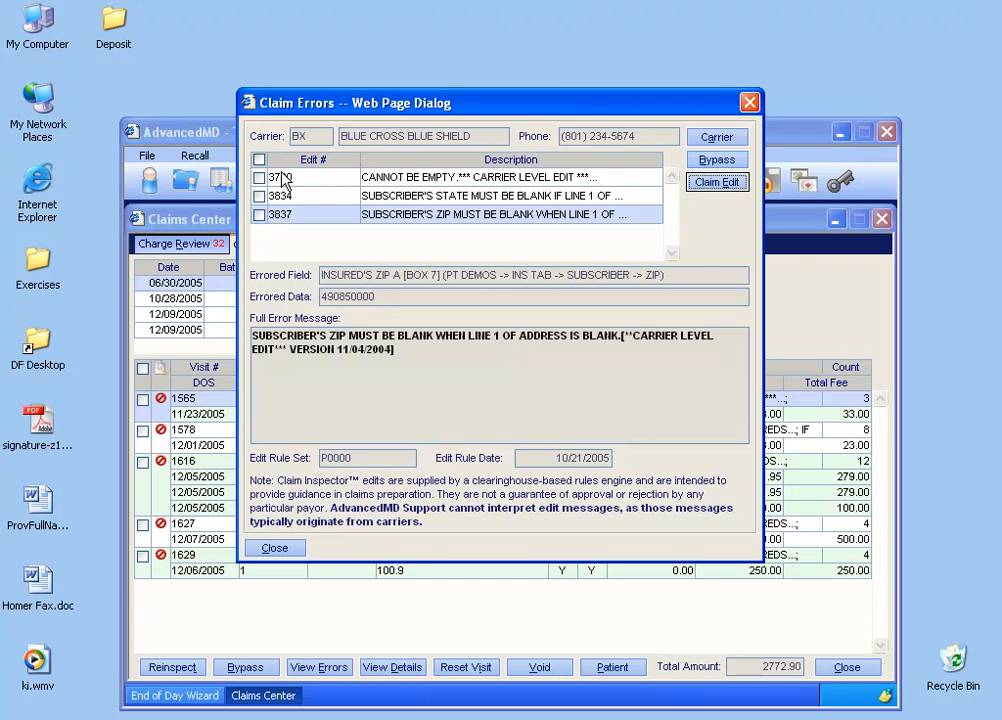
Bypass edits 3700, 3834 and 3837 together on the Blue Cross Blue Shield claim and close its claim errors
left_click(259, 177)
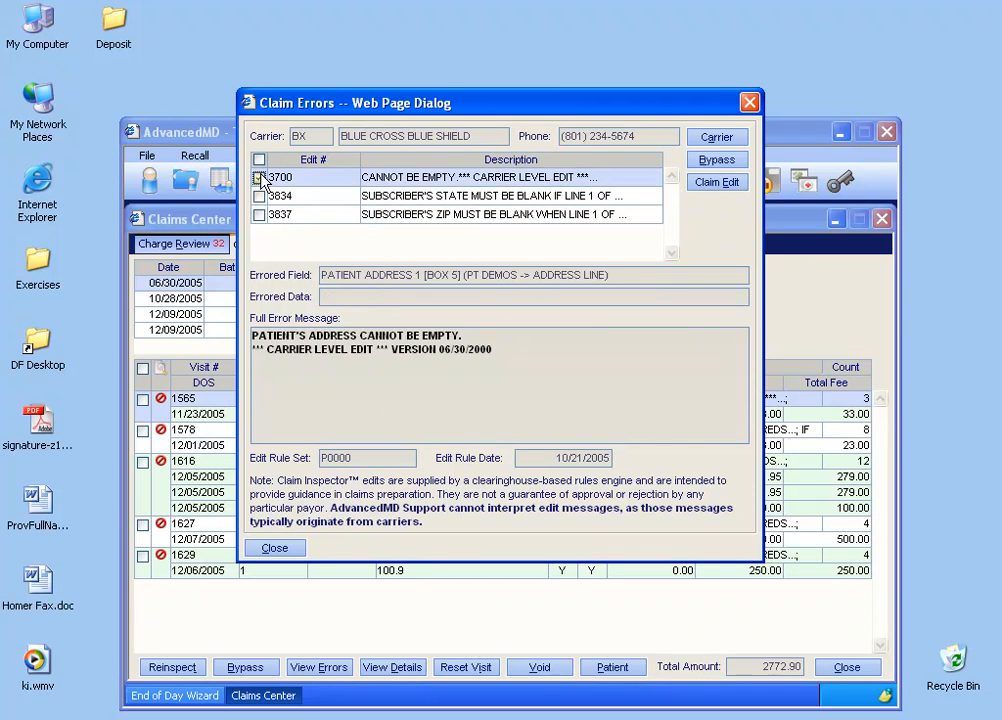
left_click(259, 196)
left_click(259, 214)
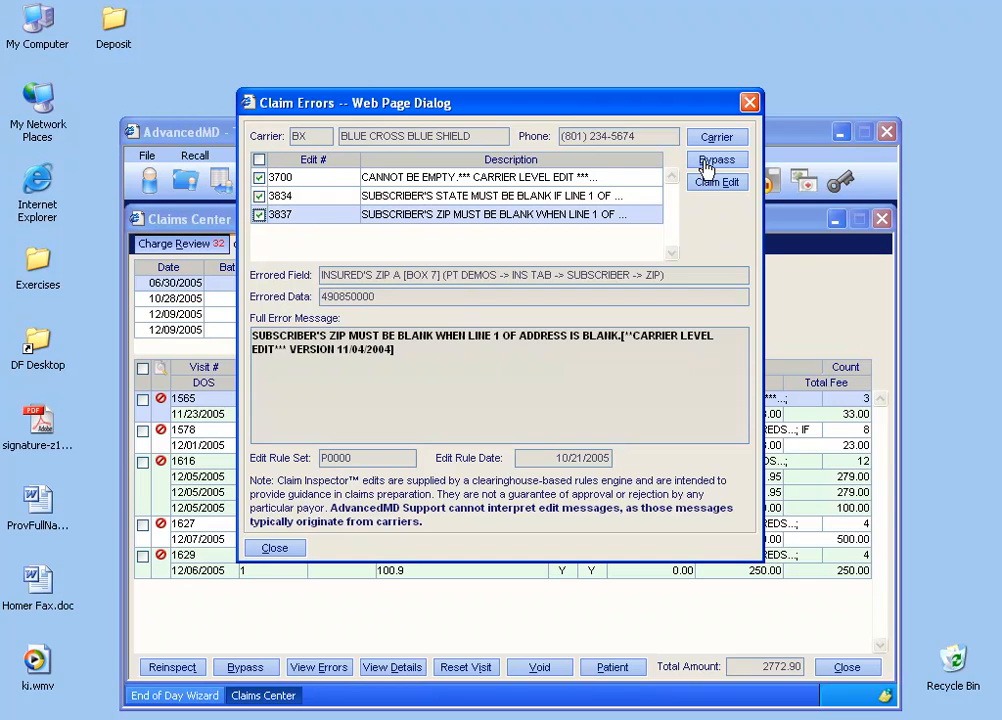
left_click_drag(475, 105, 660, 183)
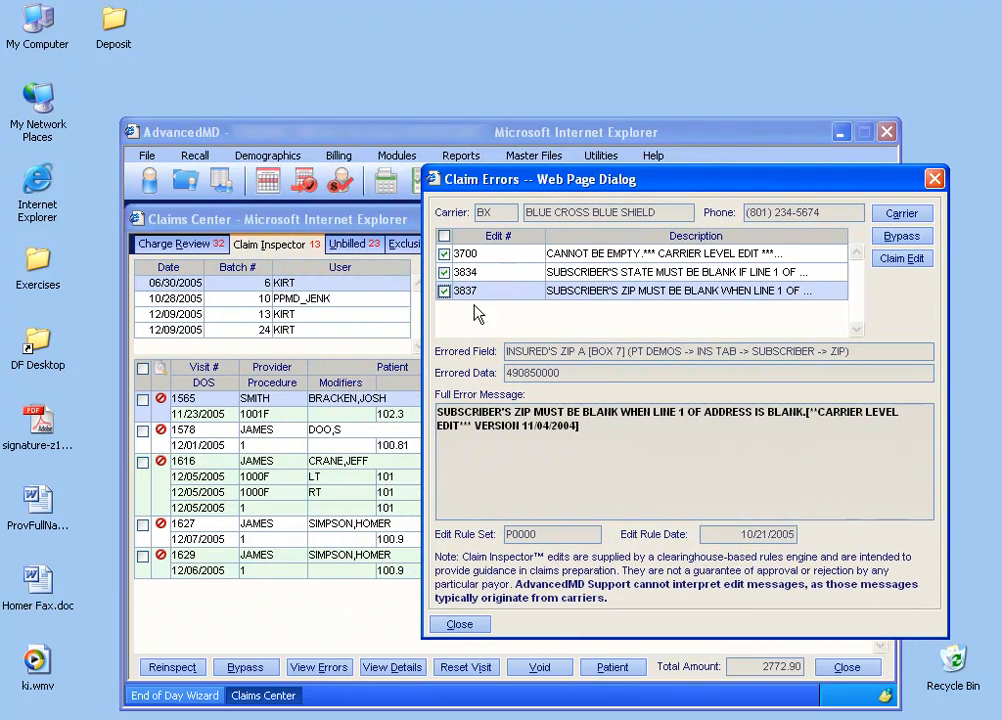
left_click(880, 243)
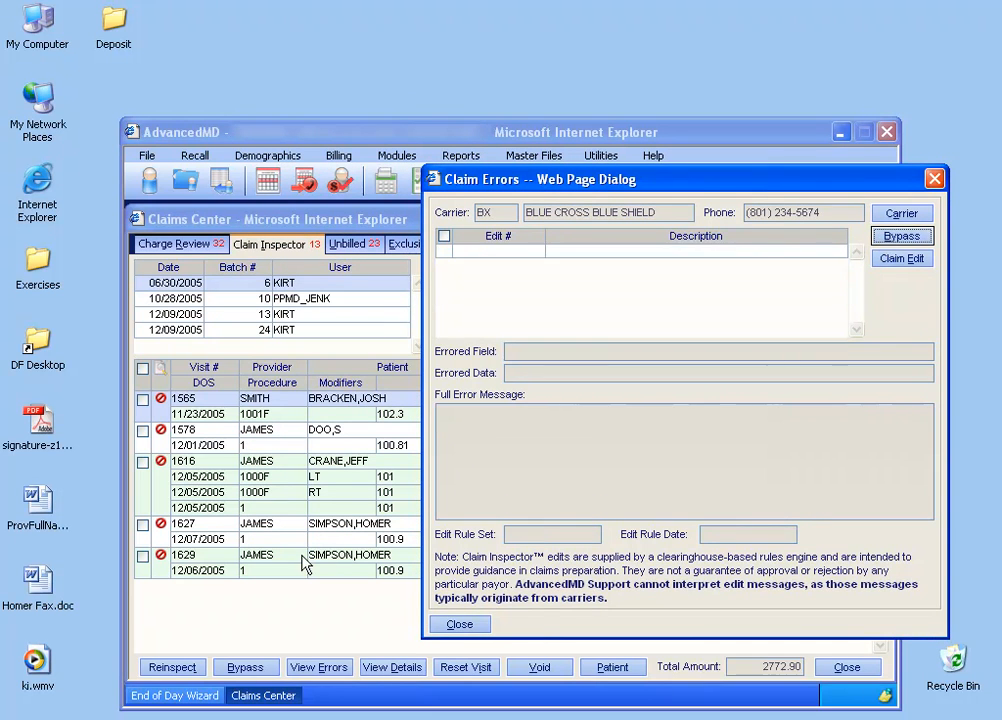
left_click(459, 624)
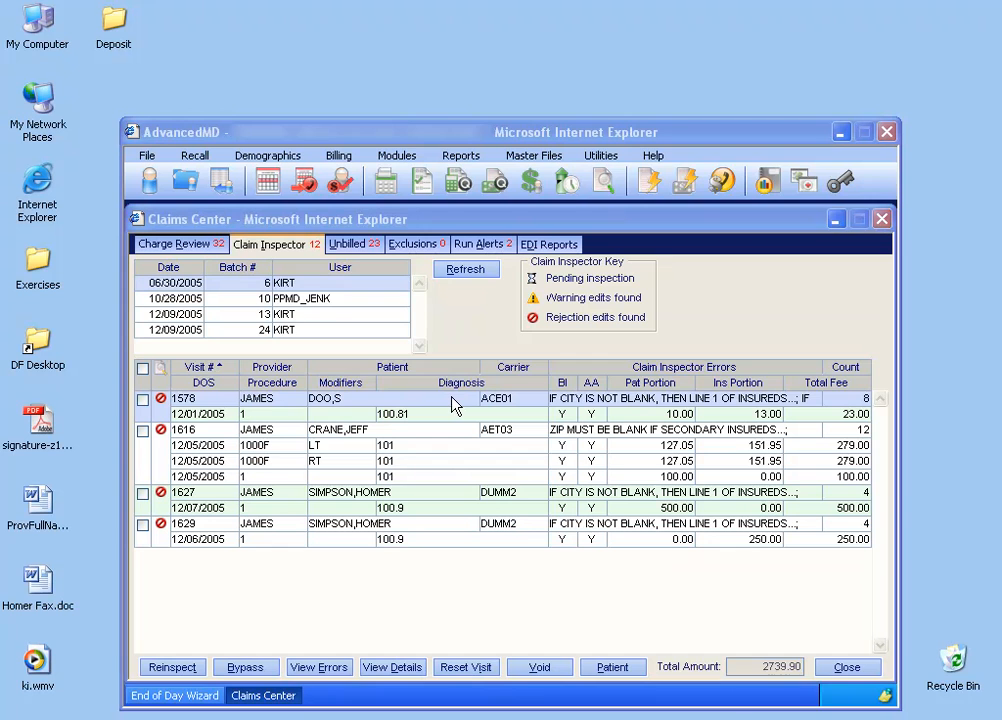
Mark the visit with carrier ACE01 and view its list of claim errors
left_click(142, 400)
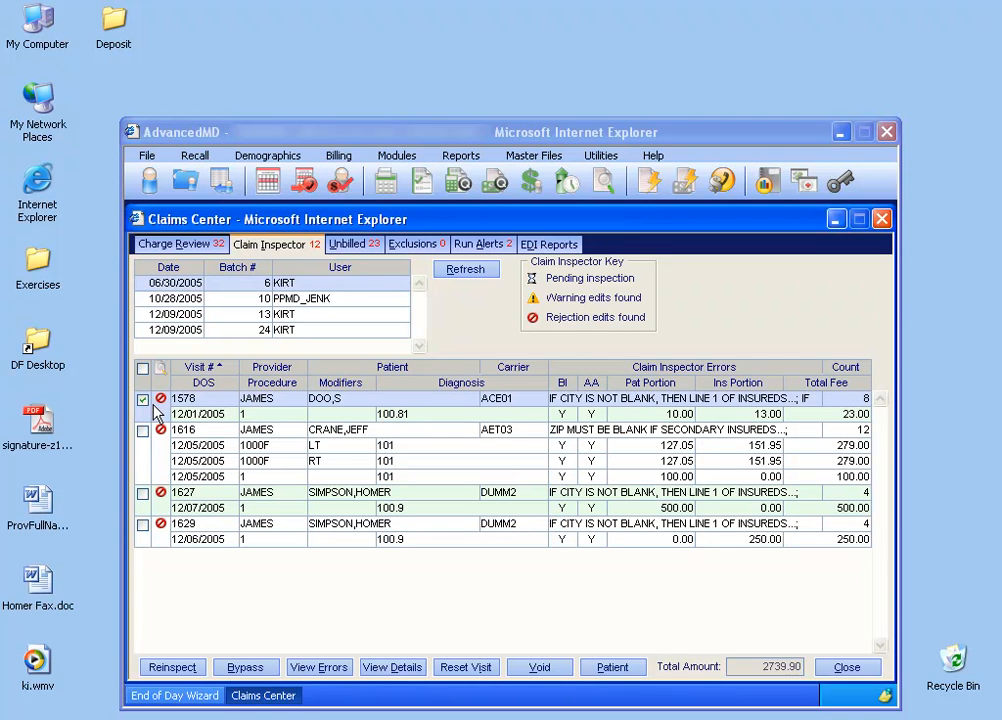
left_click(561, 404)
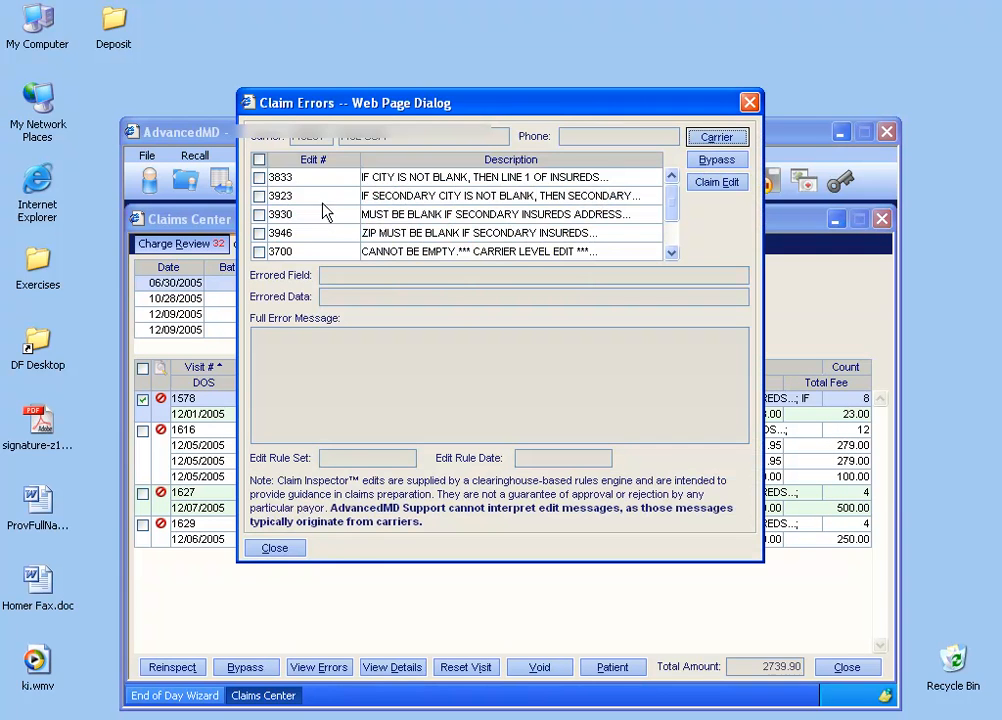
left_click(274, 548)
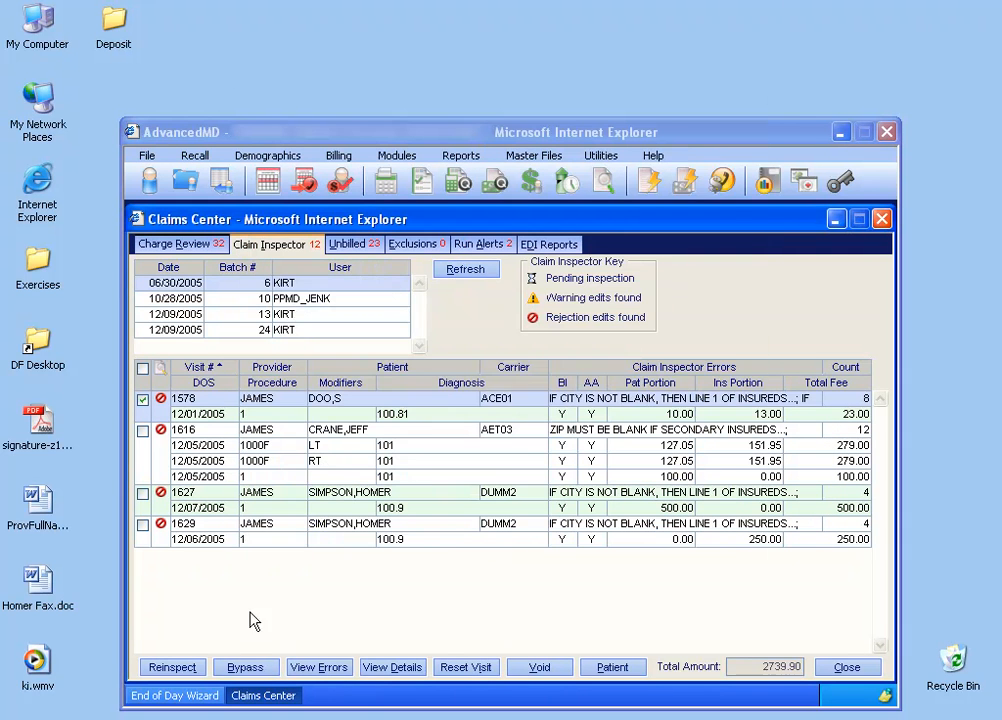
Show the visits awaiting Charge Review in the Claims Center
left_click(245, 667)
left_click(210, 244)
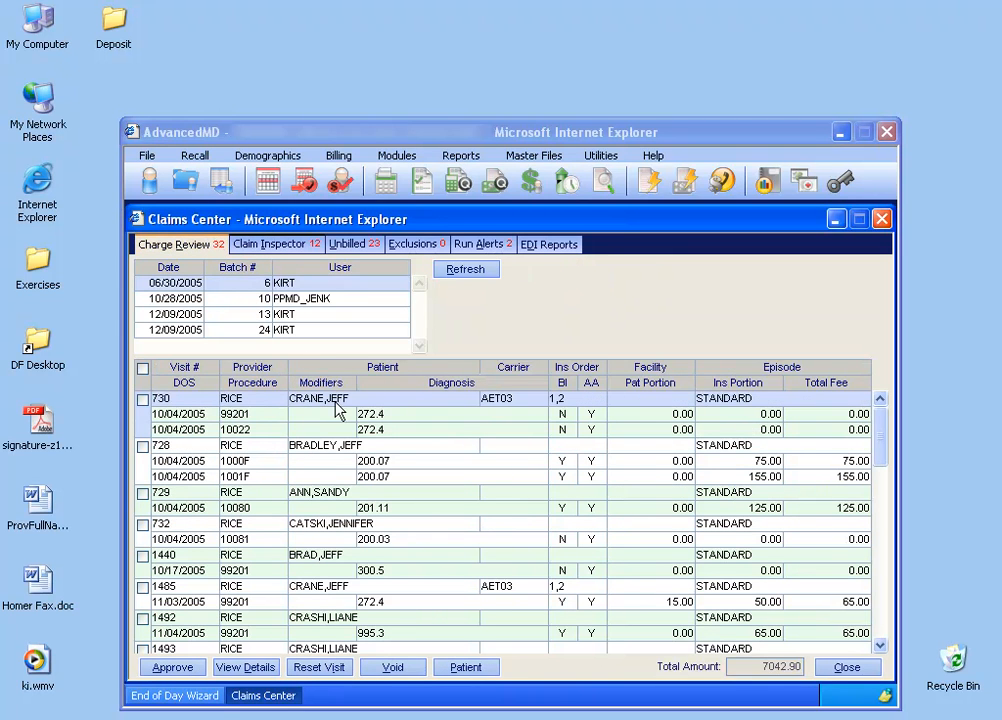